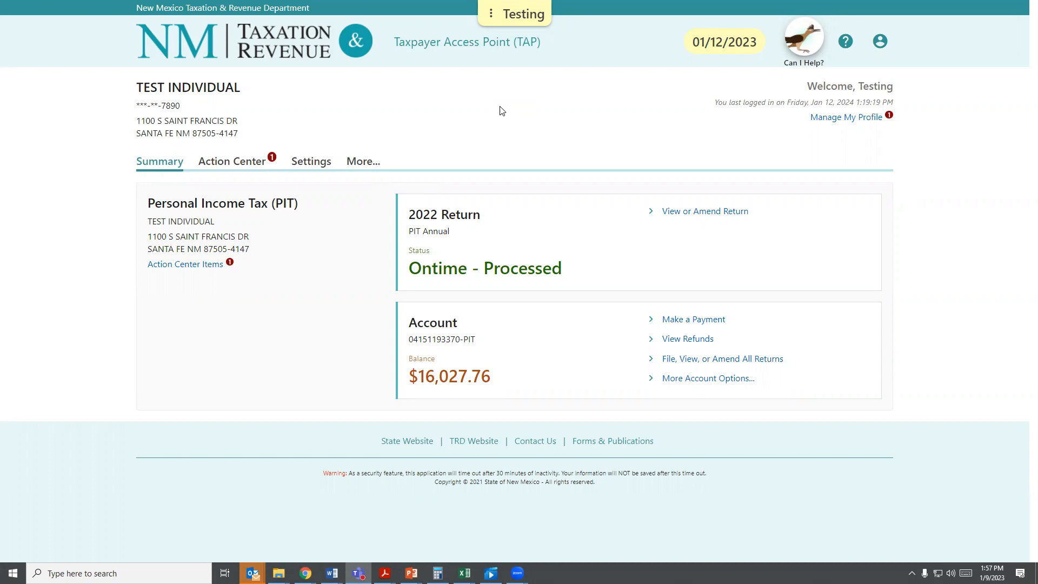
Start a new payment plan request for the taxpayer and continue past the introduction to the plan selection.
{"action": "left_click", "coordinate": [363, 165]}
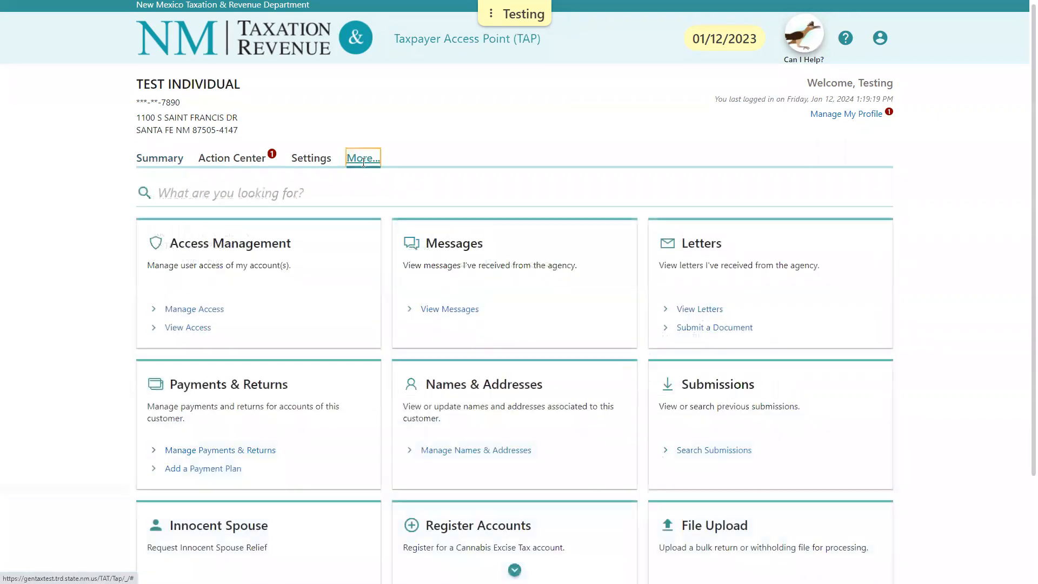
{"action": "scroll", "coordinate": [357, 176], "scroll_direction": "down", "scroll_amount": 2}
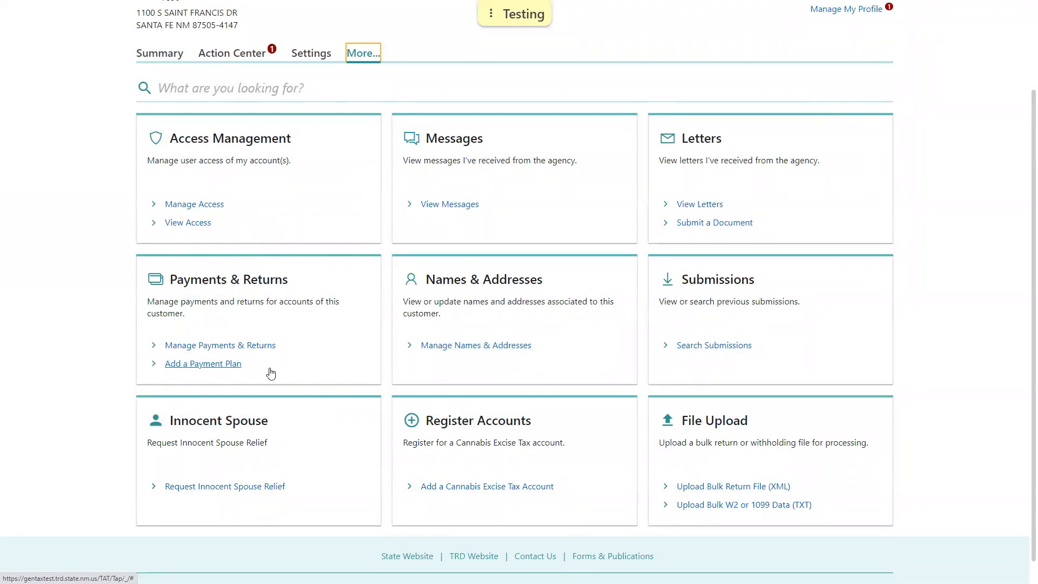
{"action": "left_click", "coordinate": [175, 368]}
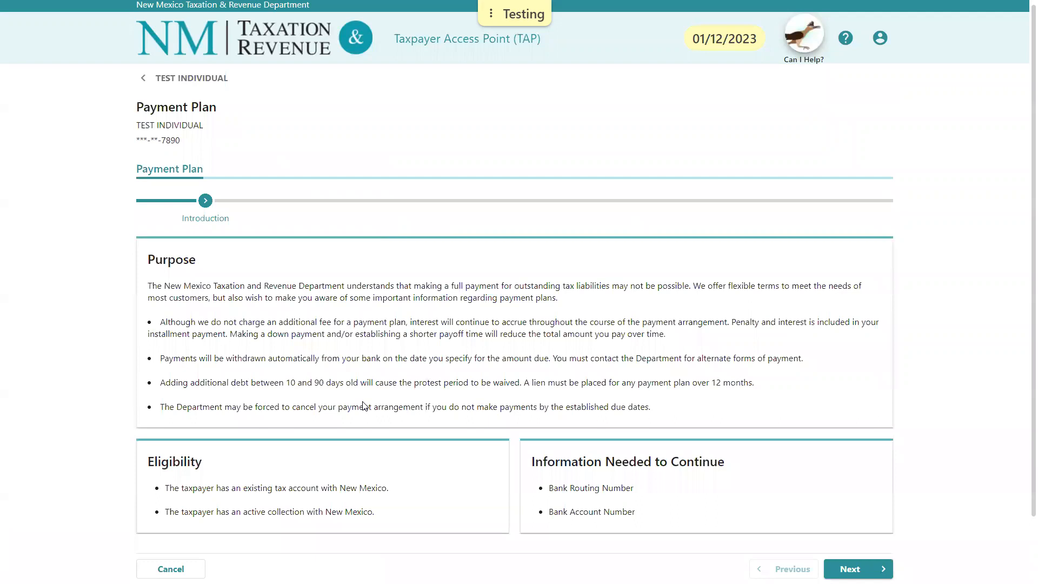
{"action": "scroll", "coordinate": [363, 407], "scroll_direction": "down", "scroll_amount": 2}
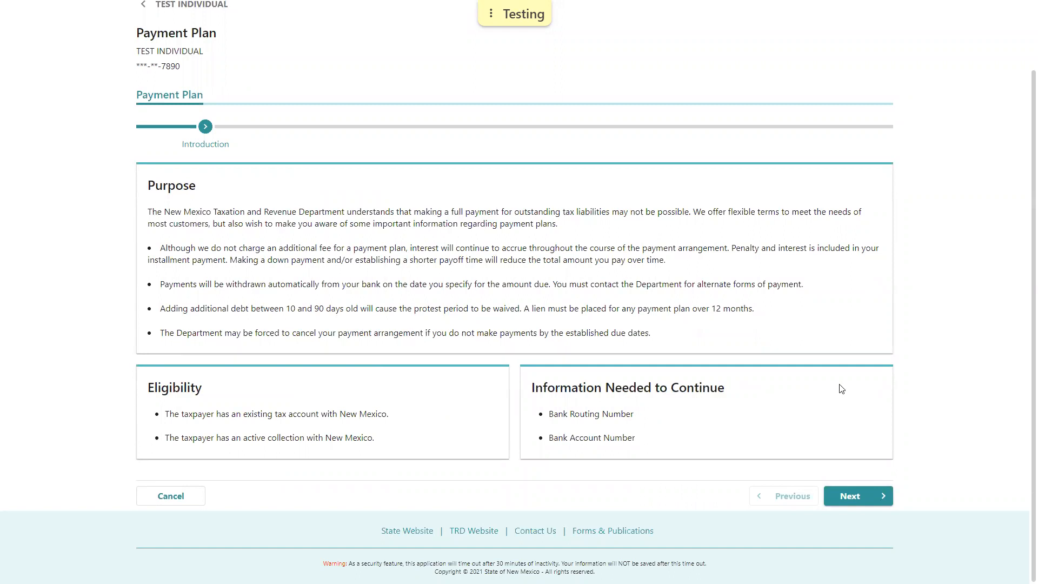
{"action": "left_click", "coordinate": [871, 504]}
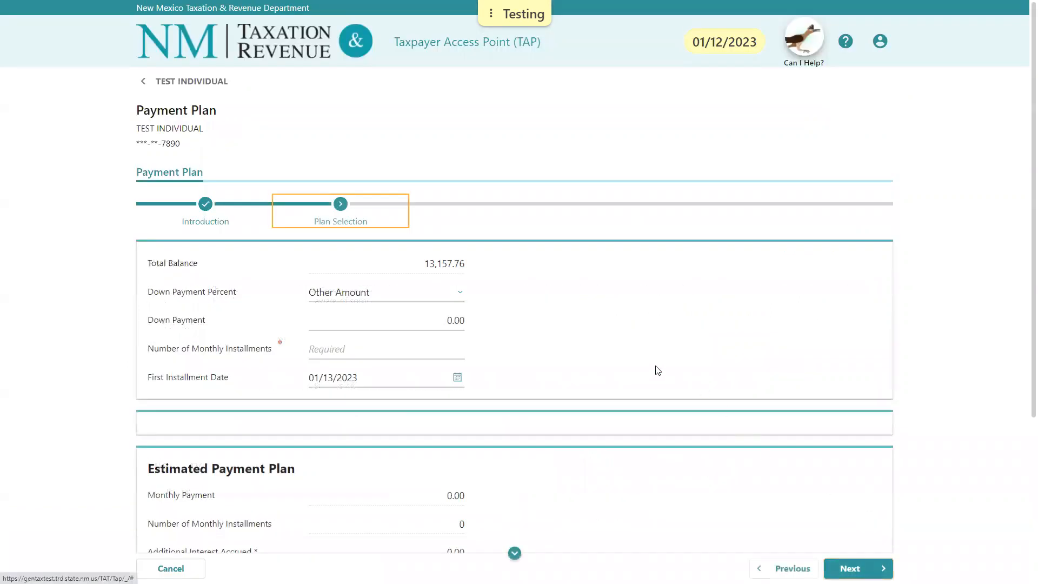
Set the down payment percent to 10%.
{"action": "scroll", "coordinate": [658, 369], "scroll_direction": "down", "scroll_amount": 1}
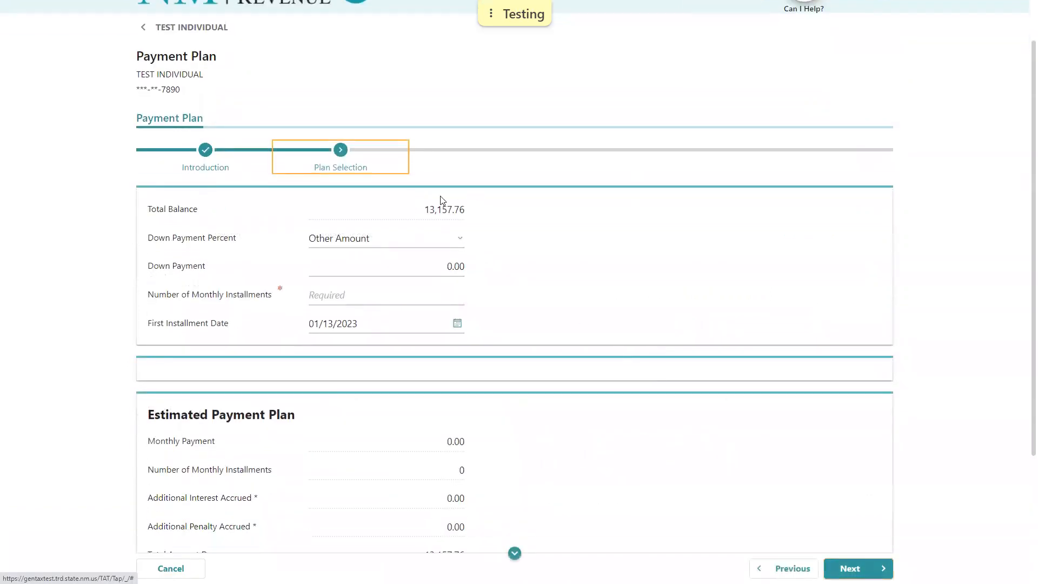
{"action": "left_click", "coordinate": [459, 239]}
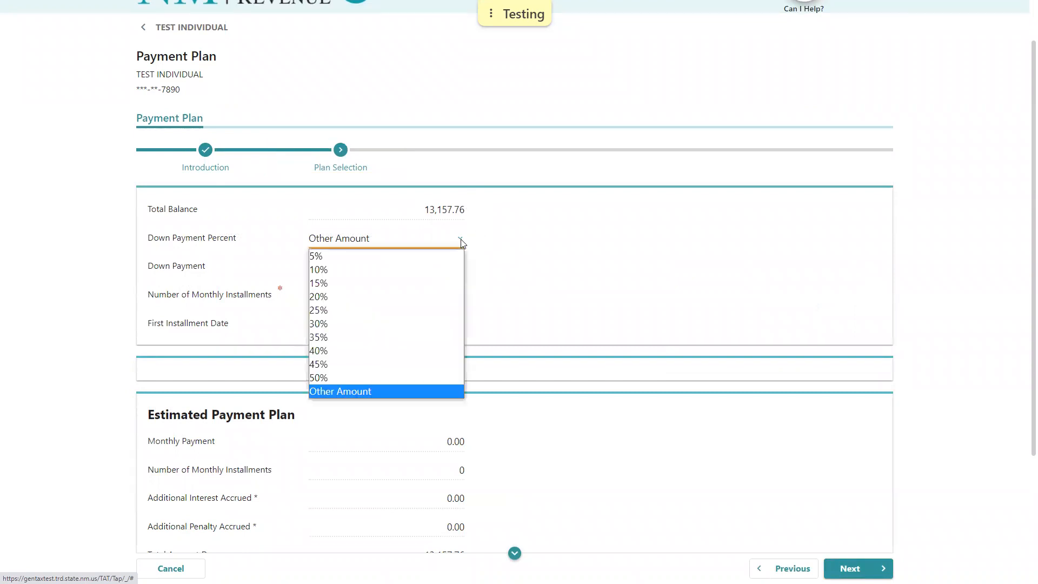
{"action": "left_click", "coordinate": [378, 275]}
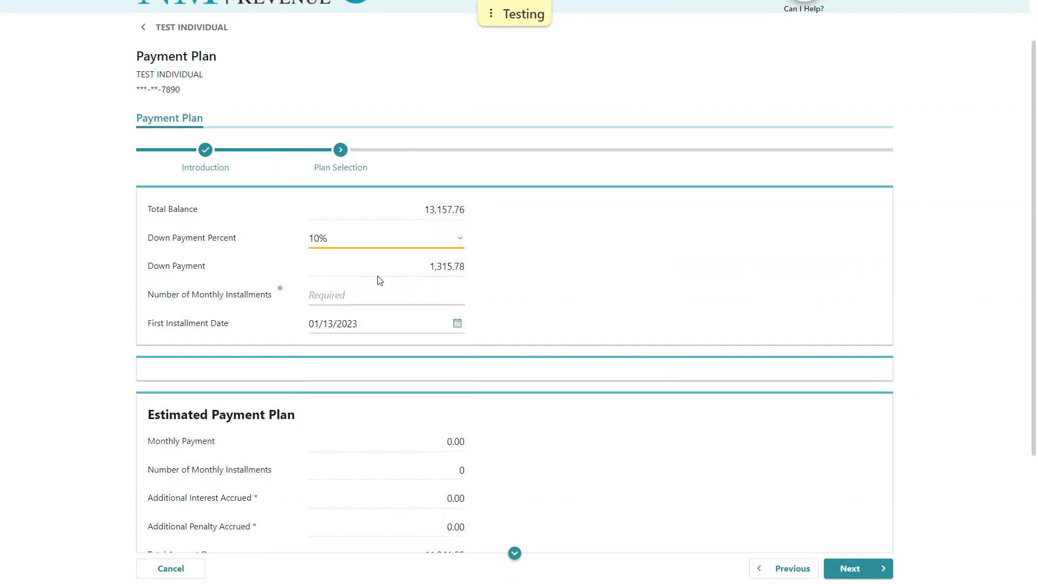
Choose Other Amount for the down payment, set it to 1,500.00, and enter 72 monthly installments.
{"action": "left_click", "coordinate": [444, 244]}
{"action": "left_click", "coordinate": [356, 393]}
{"action": "left_click", "coordinate": [429, 267]}
{"action": "type", "text": "1500"}
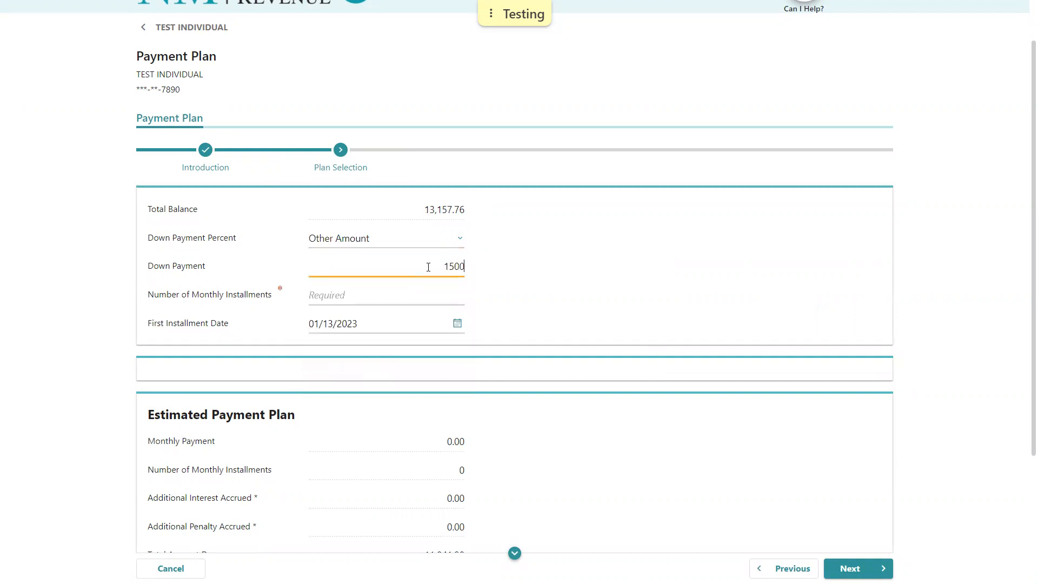
{"action": "key", "text": "Tab"}
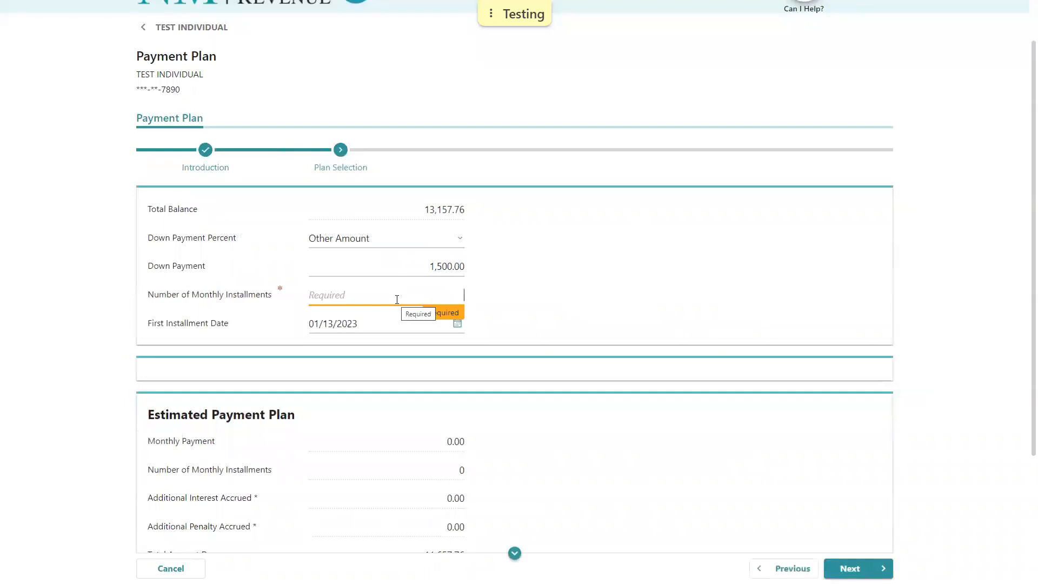
{"action": "type", "text": "72"}
{"action": "key", "text": "Tab"}
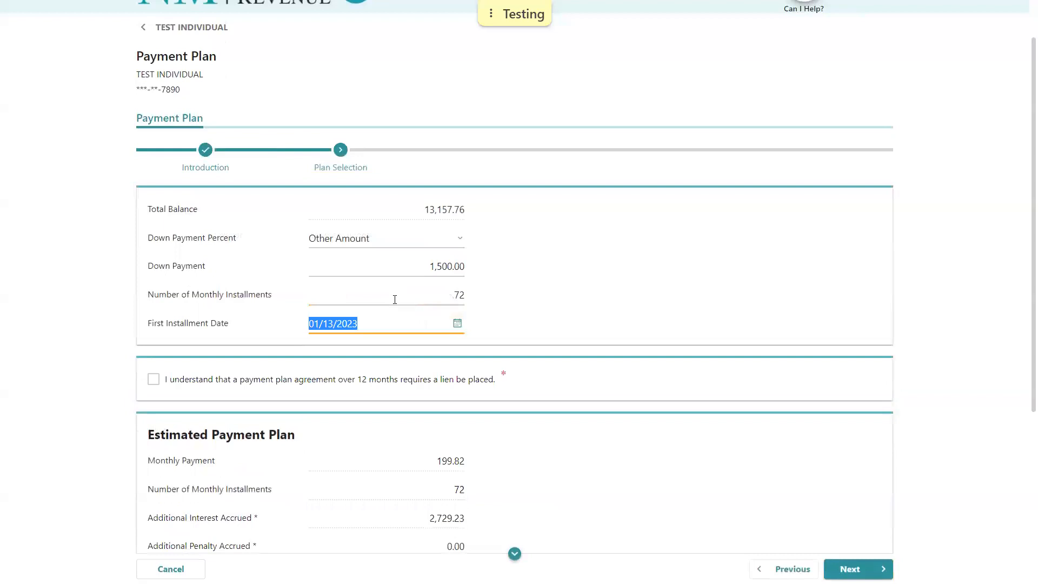
Try to set the number of monthly installments to 80.
{"action": "key", "text": "shift+Tab"}
{"action": "type", "text": "80"}
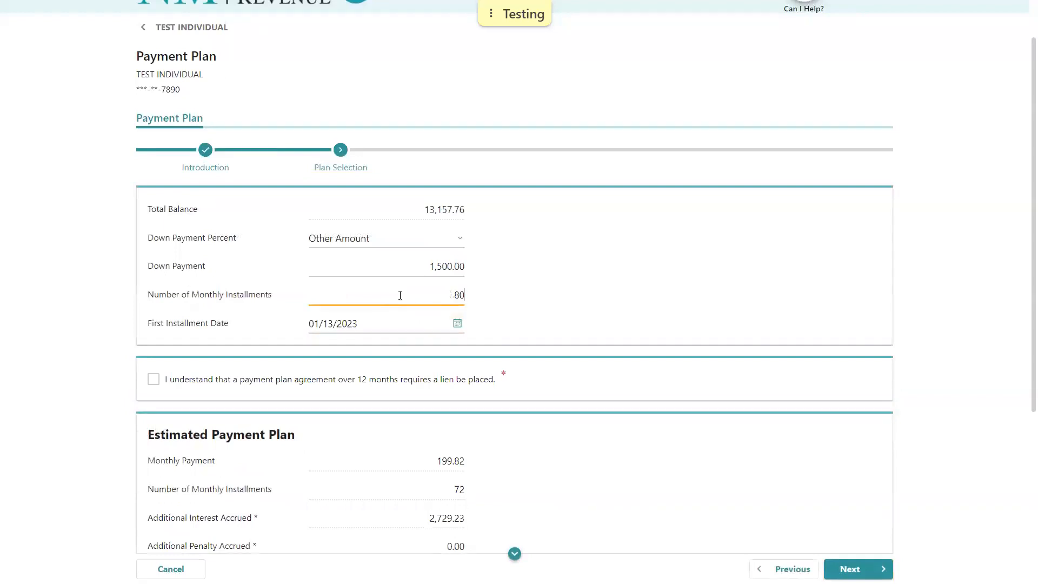
{"action": "key", "text": "Tab"}
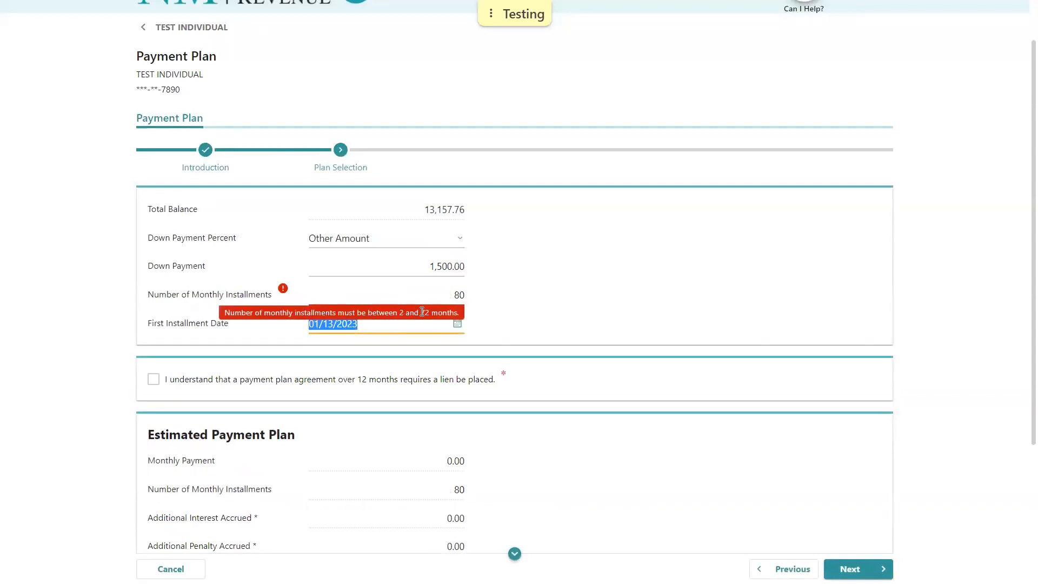
Set the number of monthly installments to 72.
{"action": "scroll", "coordinate": [422, 312], "scroll_direction": "up", "scroll_amount": 1}
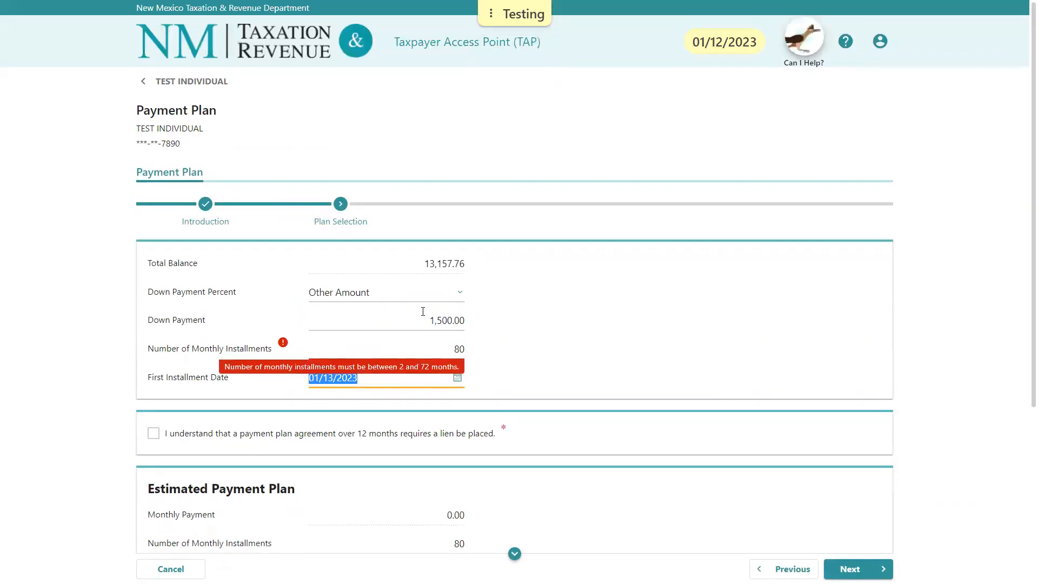
{"action": "double_click", "coordinate": [452, 345]}
{"action": "type", "text": "72"}
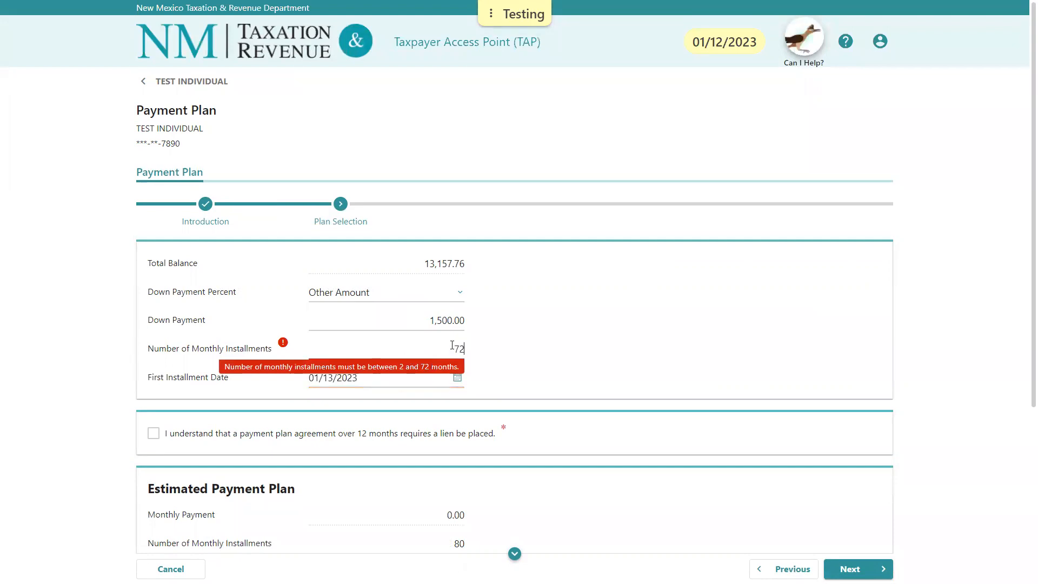
{"action": "key", "text": "Tab"}
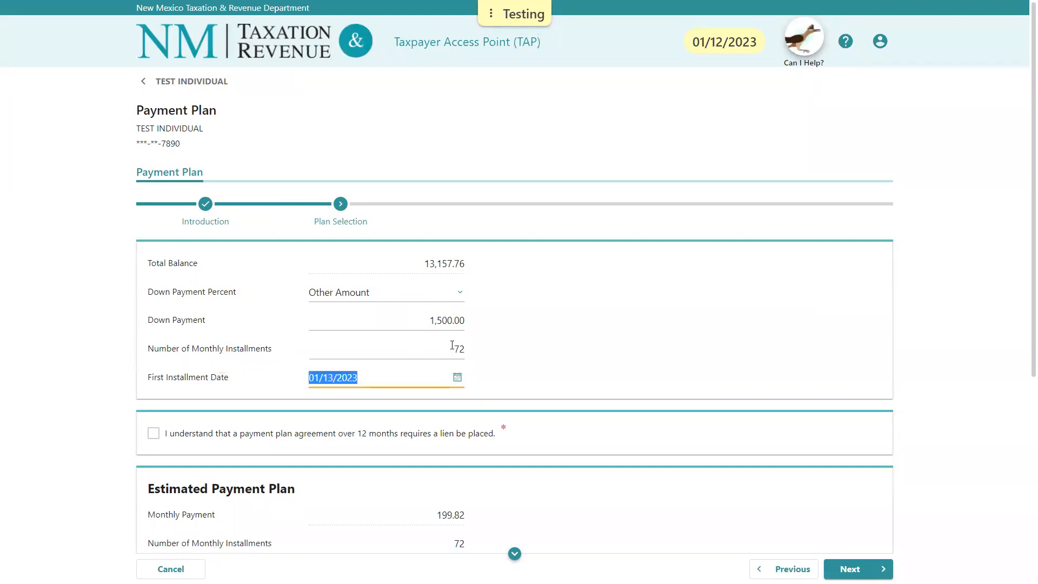
Try to set the first installment date to 01/12/2024 using the calendar.
{"action": "left_click", "coordinate": [457, 378]}
{"action": "scroll", "coordinate": [455, 406], "scroll_direction": "down", "scroll_amount": 2}
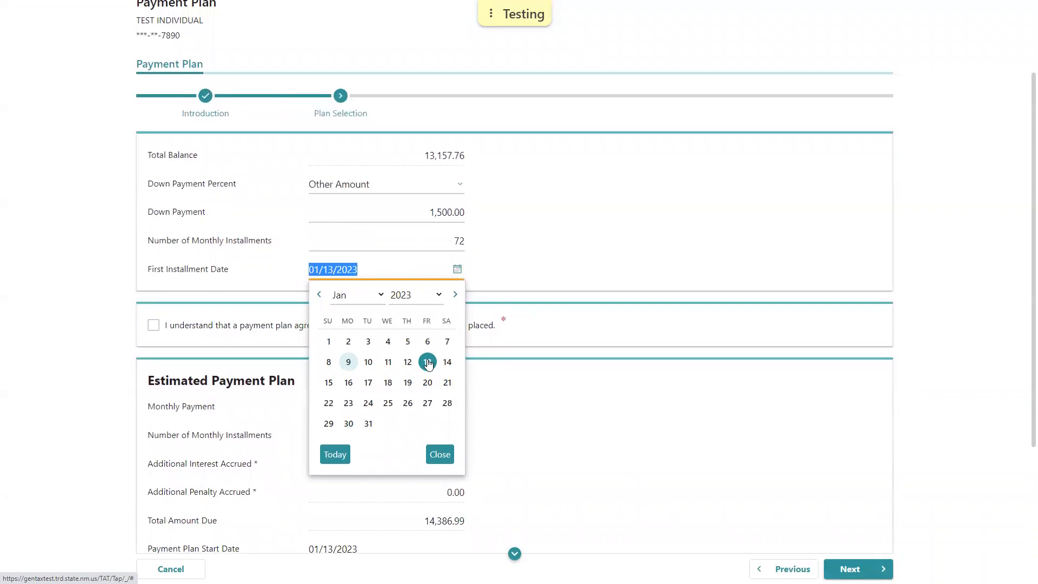
{"action": "left_click", "coordinate": [439, 295]}
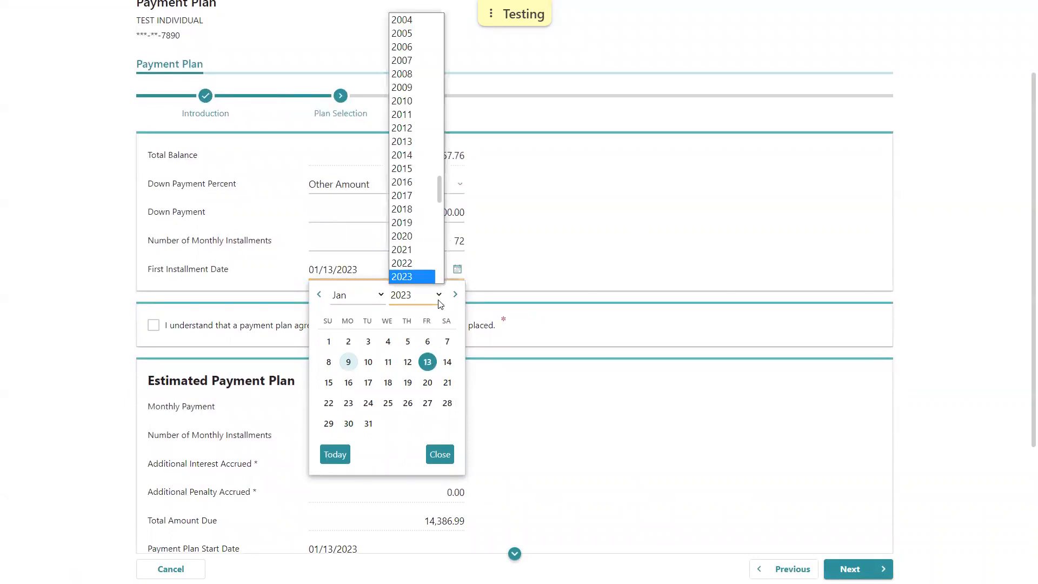
{"action": "scroll", "coordinate": [427, 274], "scroll_direction": "down", "scroll_amount": 2}
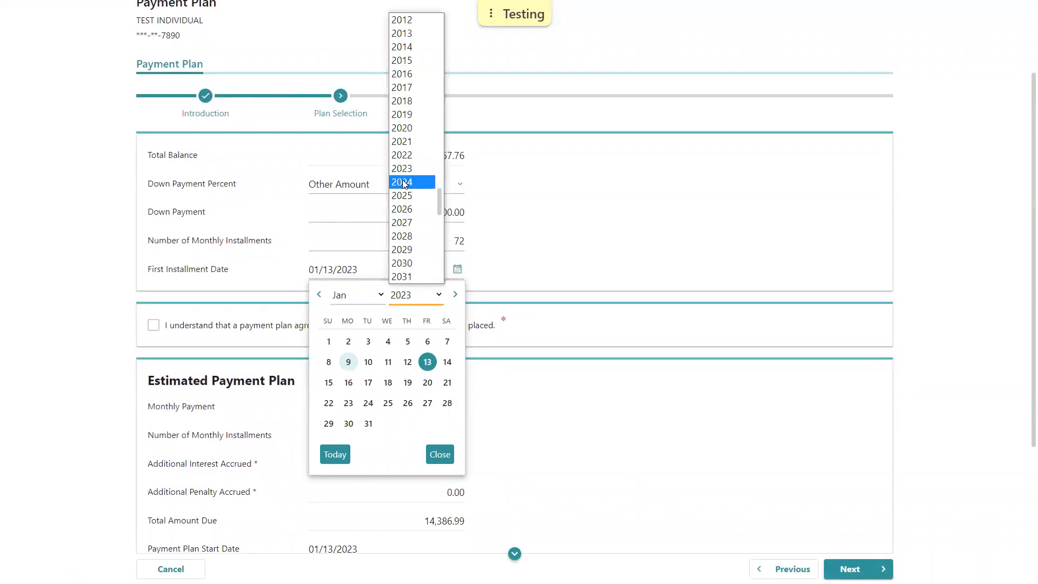
{"action": "left_click", "coordinate": [414, 190]}
{"action": "left_click", "coordinate": [428, 362]}
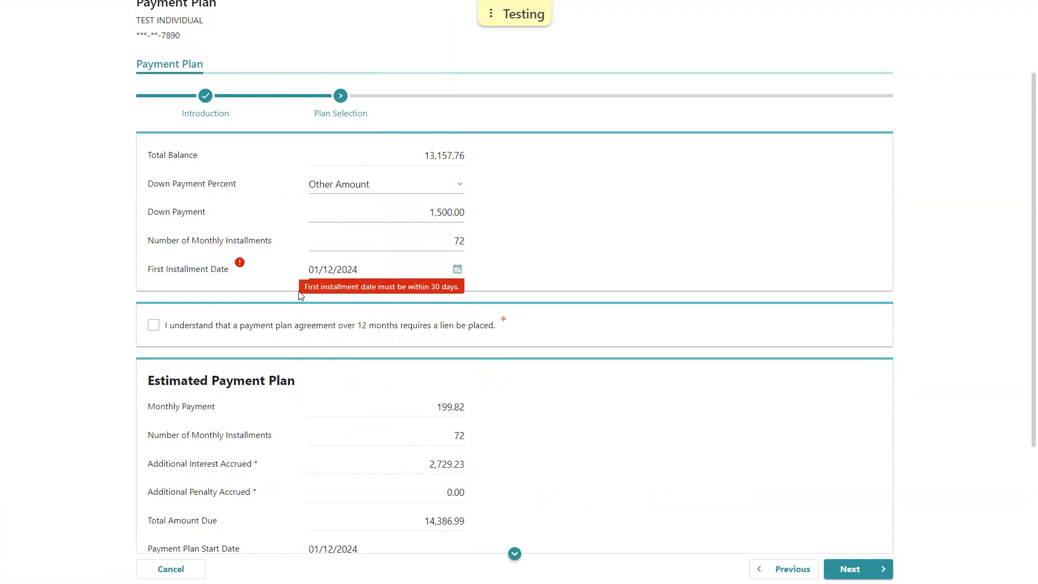
Set the first installment date to 01/15/2023.
{"action": "left_click", "coordinate": [456, 274]}
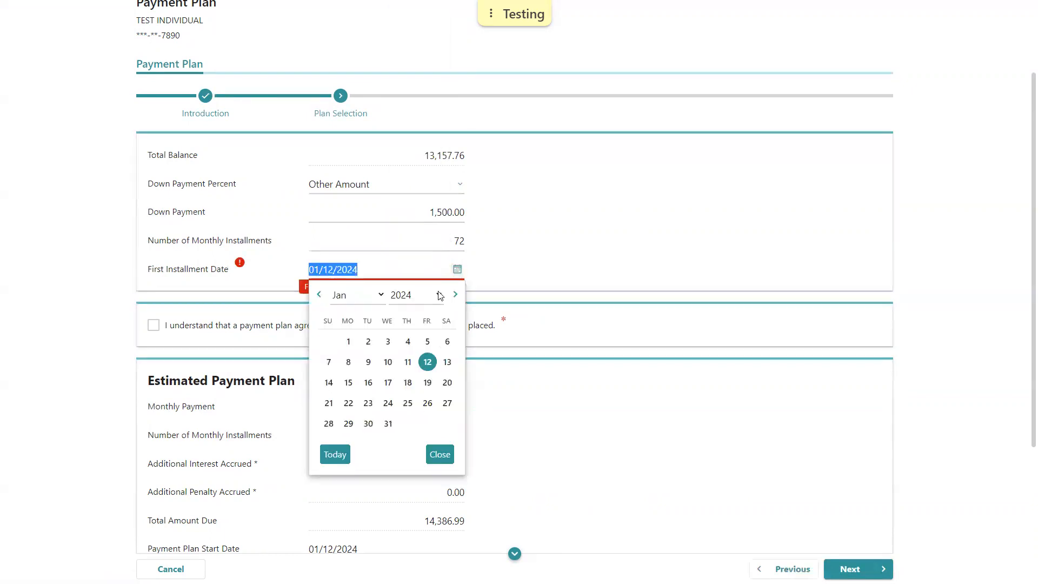
{"action": "left_click", "coordinate": [404, 297]}
{"action": "scroll", "coordinate": [408, 267], "scroll_direction": "down", "scroll_amount": 1}
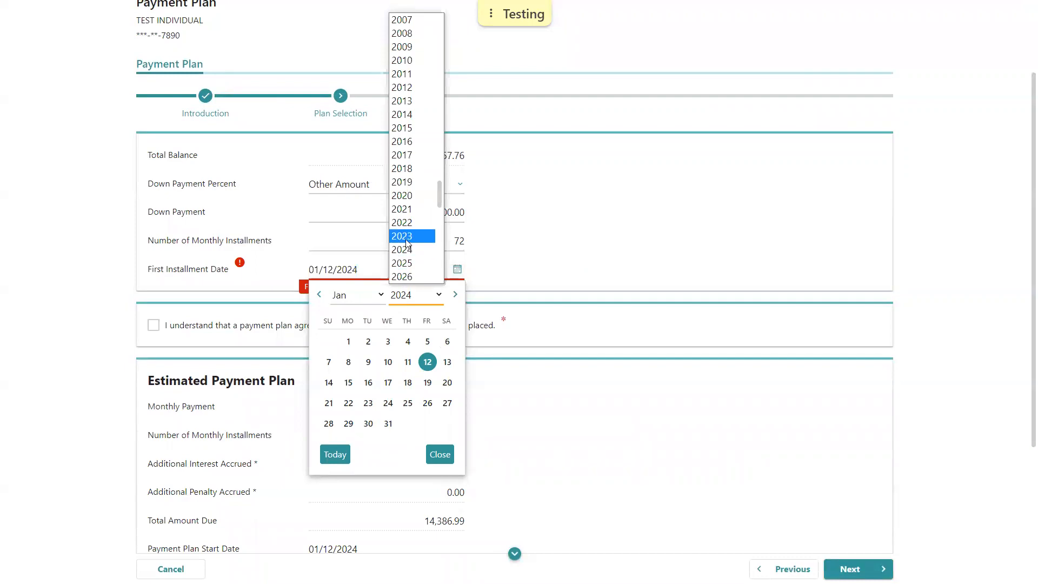
{"action": "left_click", "coordinate": [407, 238]}
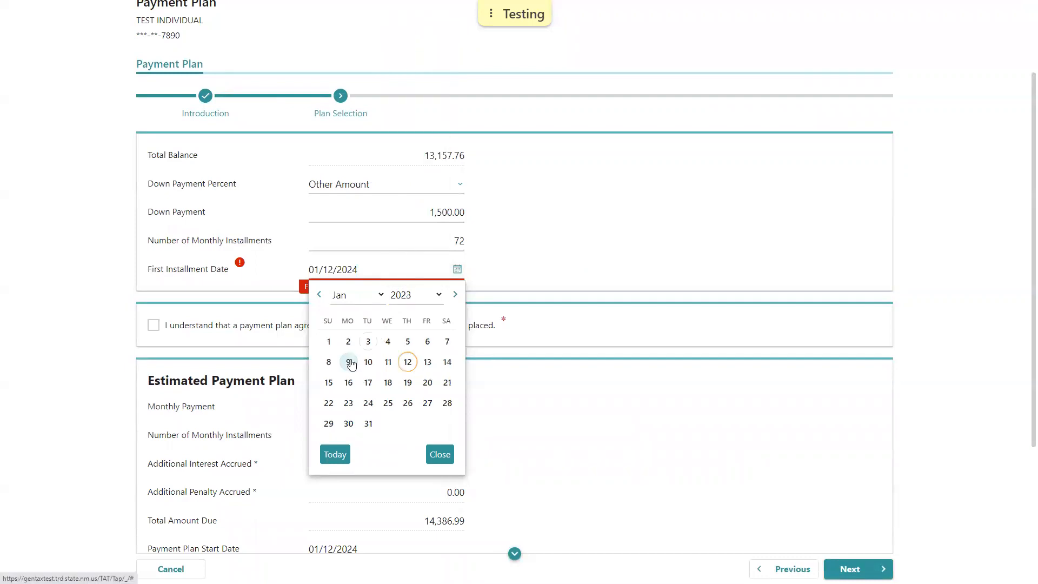
{"action": "left_click", "coordinate": [329, 382]}
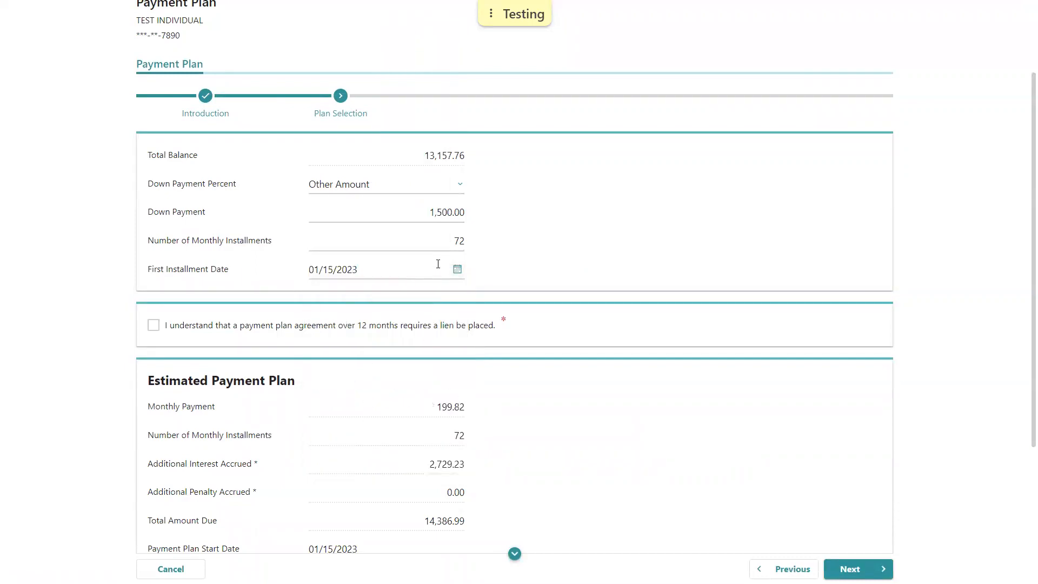
Acknowledge that a payment plan over 12 months requires a lien, and review the estimated payment plan.
{"action": "left_click", "coordinate": [154, 328]}
{"action": "scroll", "coordinate": [290, 331], "scroll_direction": "down", "scroll_amount": 2}
{"action": "scroll", "coordinate": [291, 331], "scroll_direction": "down", "scroll_amount": 2}
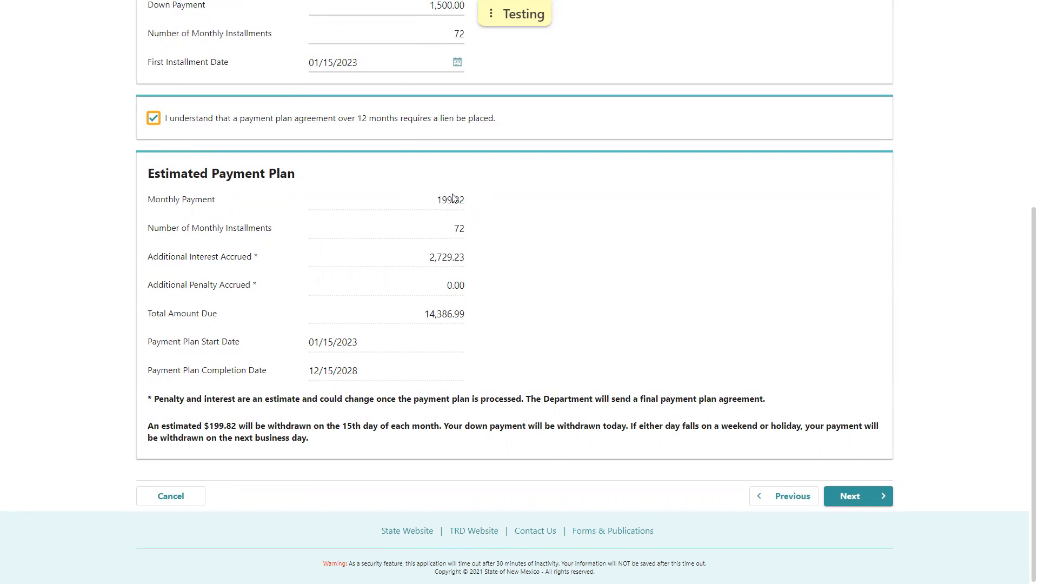
Compare the estimated payment plan for 60 and for 12 monthly installments.
{"action": "scroll", "coordinate": [258, 305], "scroll_direction": "up", "scroll_amount": 1}
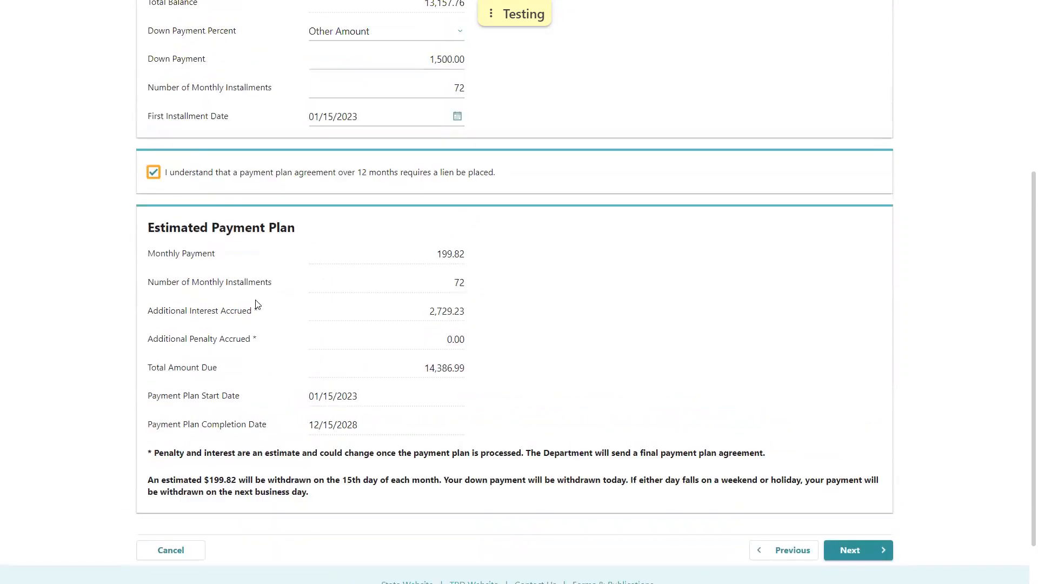
{"action": "double_click", "coordinate": [453, 88]}
{"action": "type", "text": "60"}
{"action": "key", "text": "Tab"}
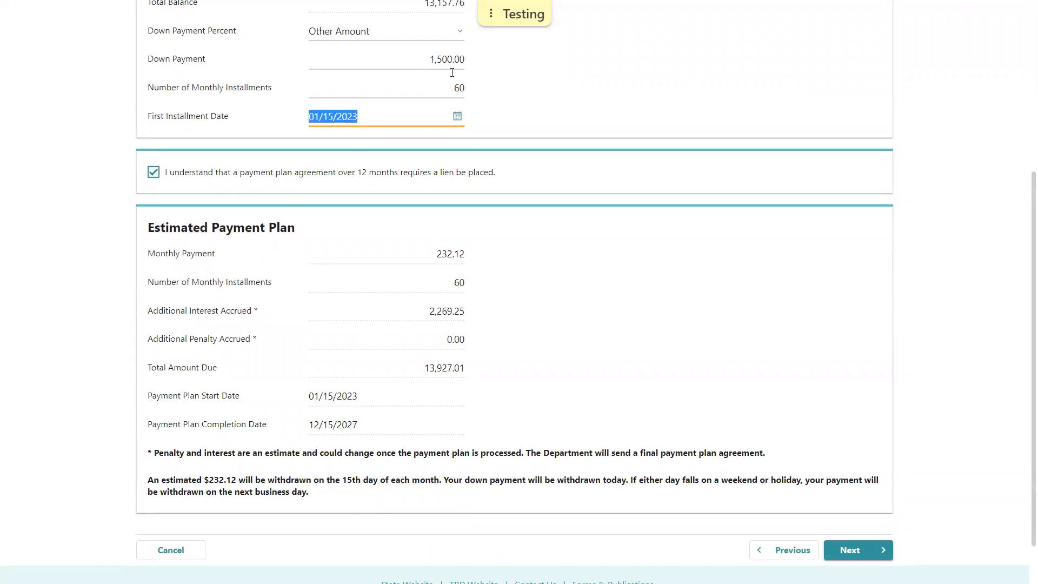
{"action": "double_click", "coordinate": [464, 87]}
{"action": "type", "text": "12"}
{"action": "key", "text": "Tab"}
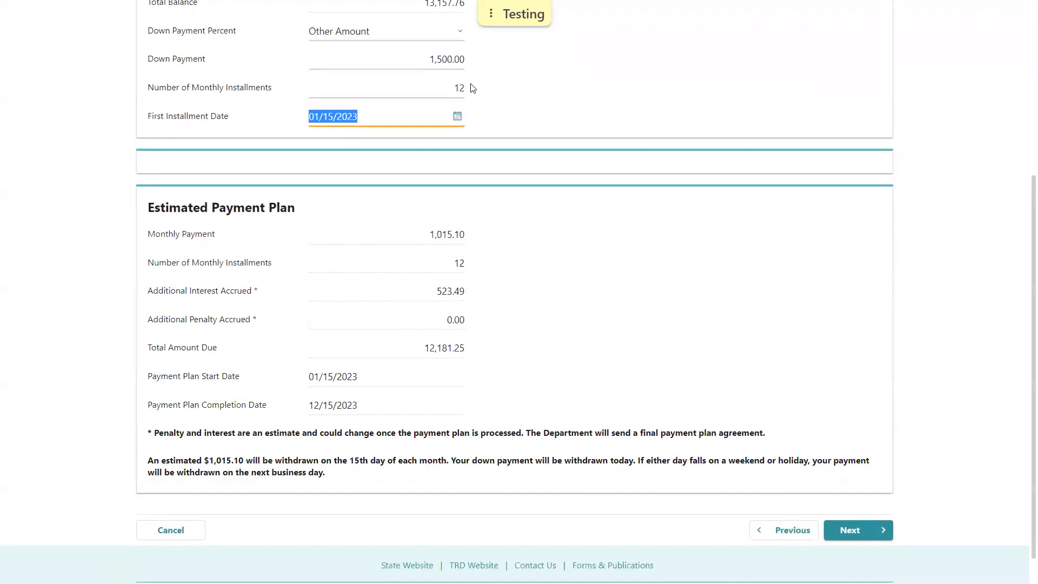
Return the number of monthly installments to 72 and continue to the bank information.
{"action": "scroll", "coordinate": [470, 89], "scroll_direction": "down", "scroll_amount": 1}
{"action": "double_click", "coordinate": [463, 52]}
{"action": "type", "text": "72"}
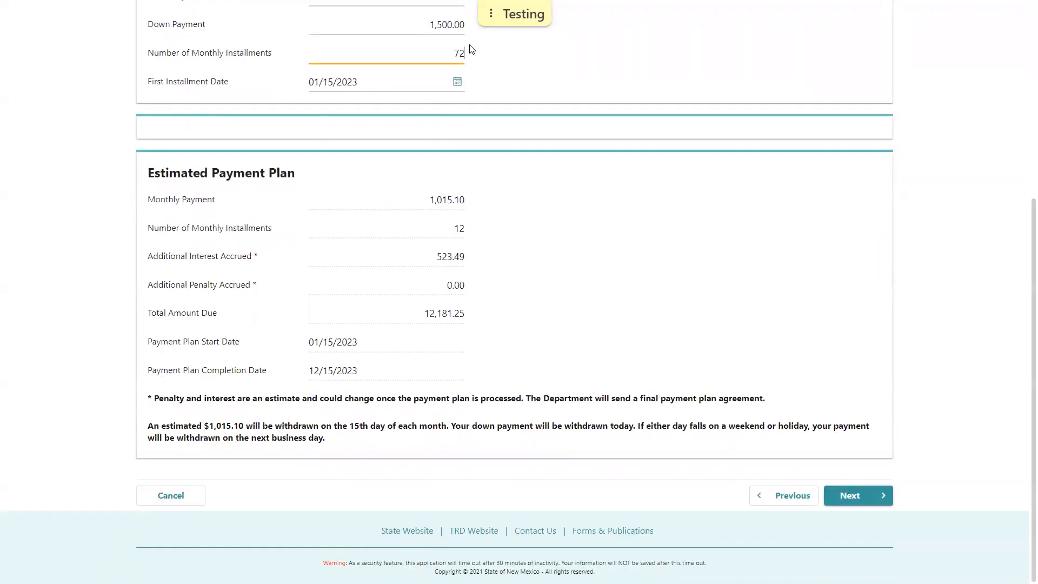
{"action": "key", "text": "Tab"}
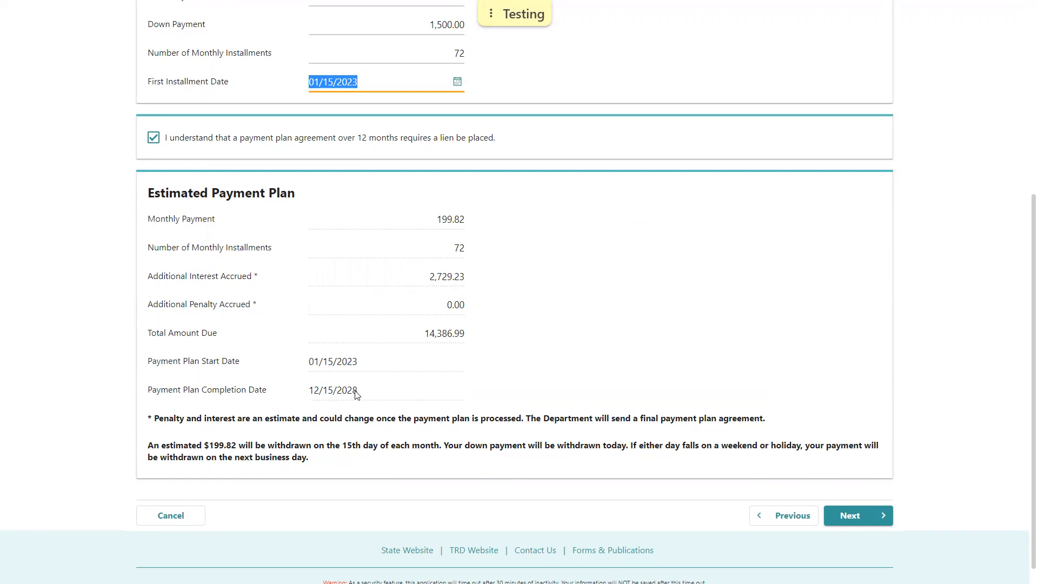
{"action": "scroll", "coordinate": [454, 394], "scroll_direction": "down", "scroll_amount": 1}
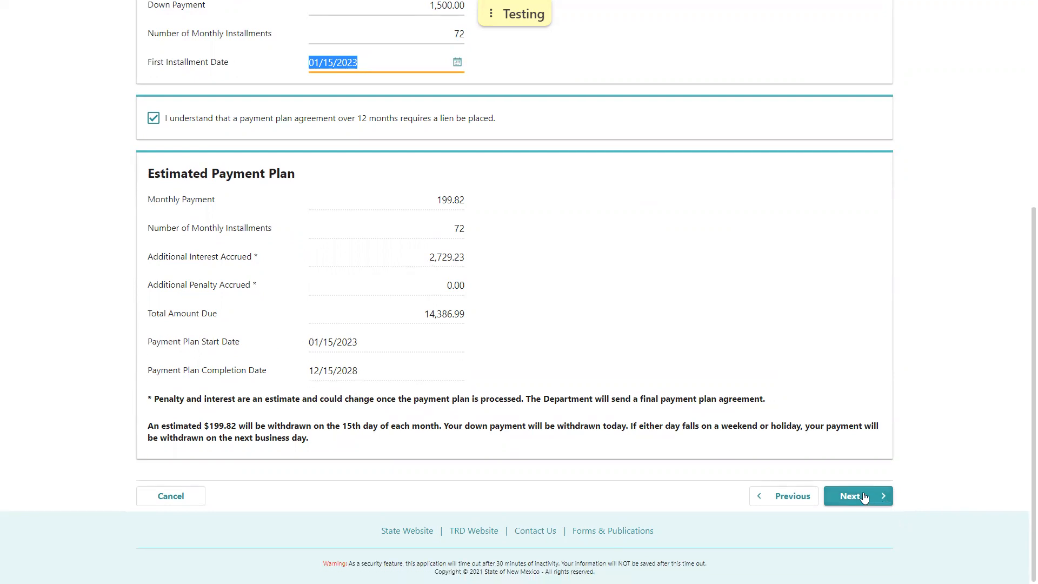
{"action": "left_click", "coordinate": [864, 497]}
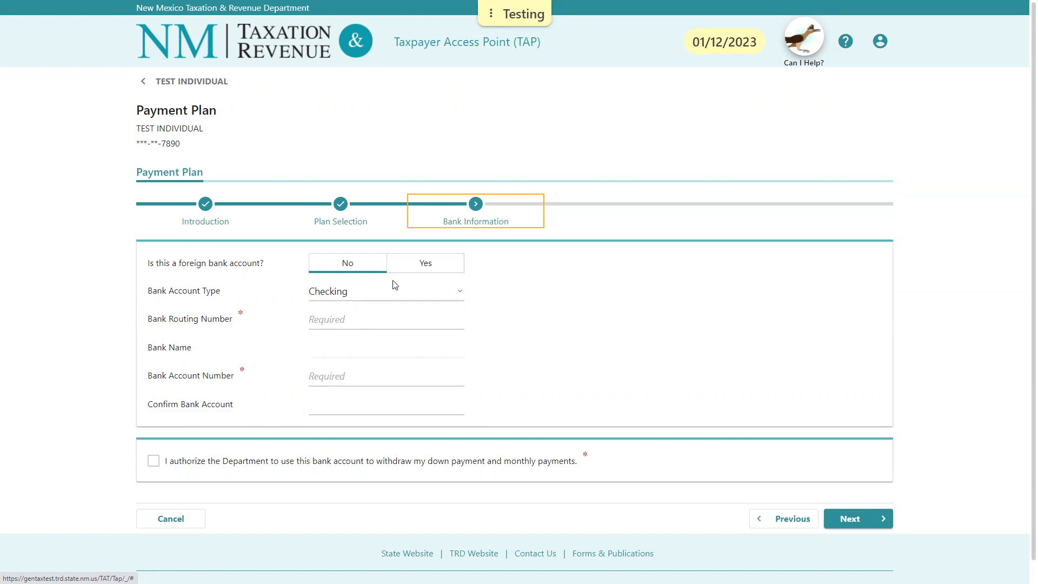
Choose Checking as the bank account type and mark the account as a foreign bank account.
{"action": "left_click", "coordinate": [381, 304]}
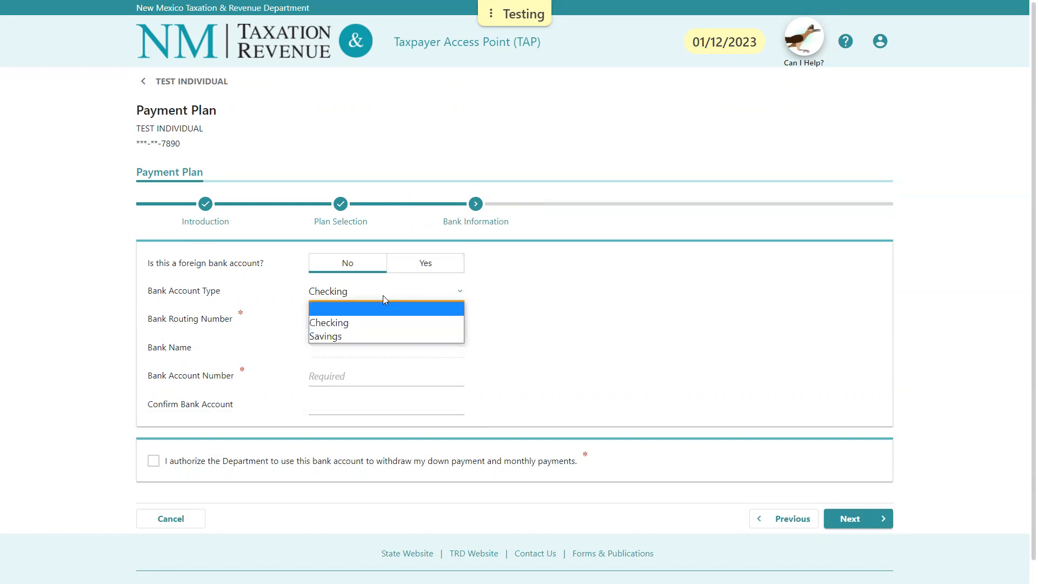
{"action": "left_click", "coordinate": [354, 323]}
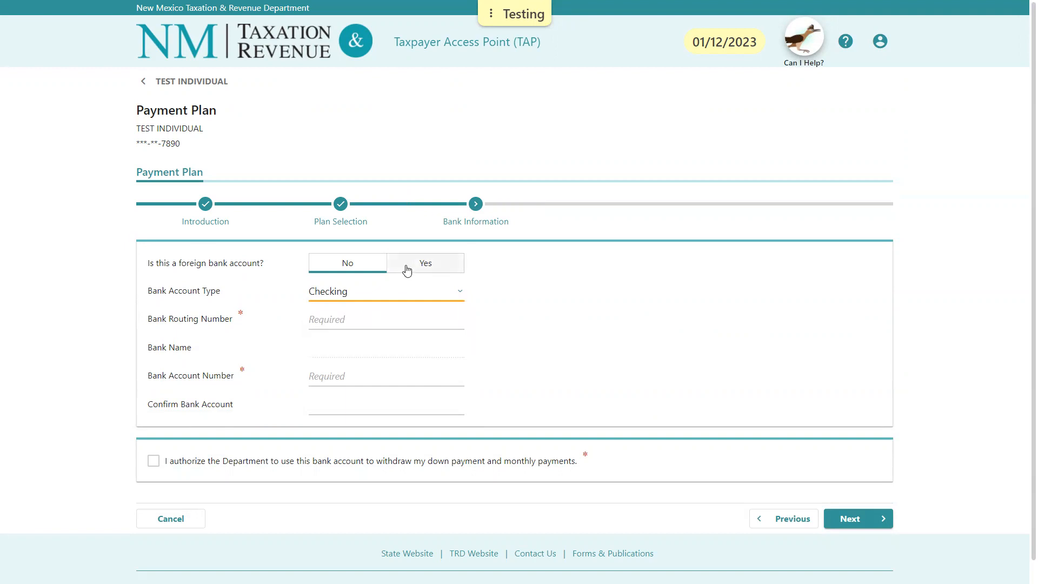
{"action": "left_click", "coordinate": [425, 265]}
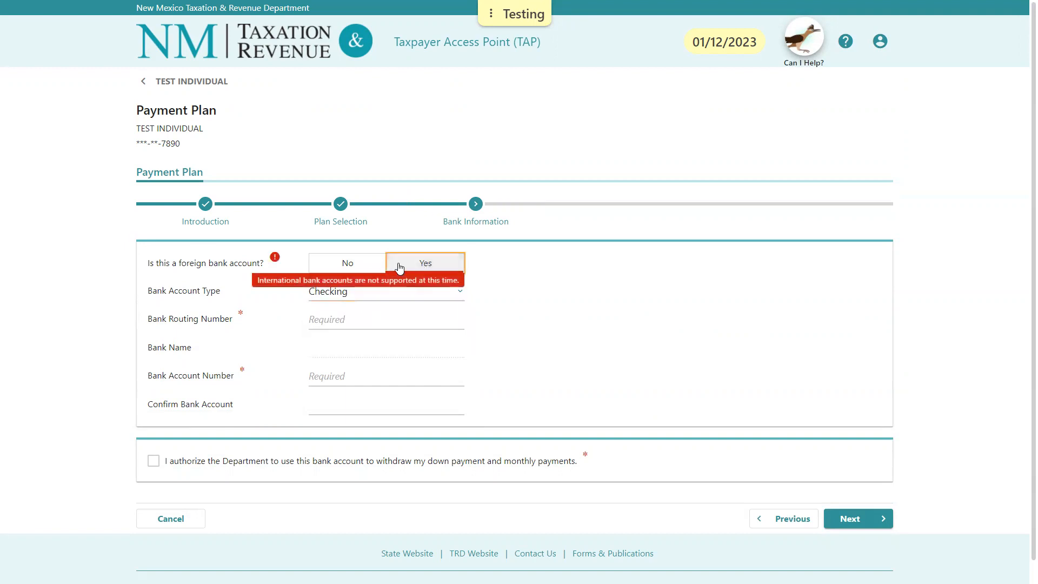
Mark the bank account as not foreign, and fill in the routing number, account number and account number confirmation.
{"action": "left_click", "coordinate": [340, 263]}
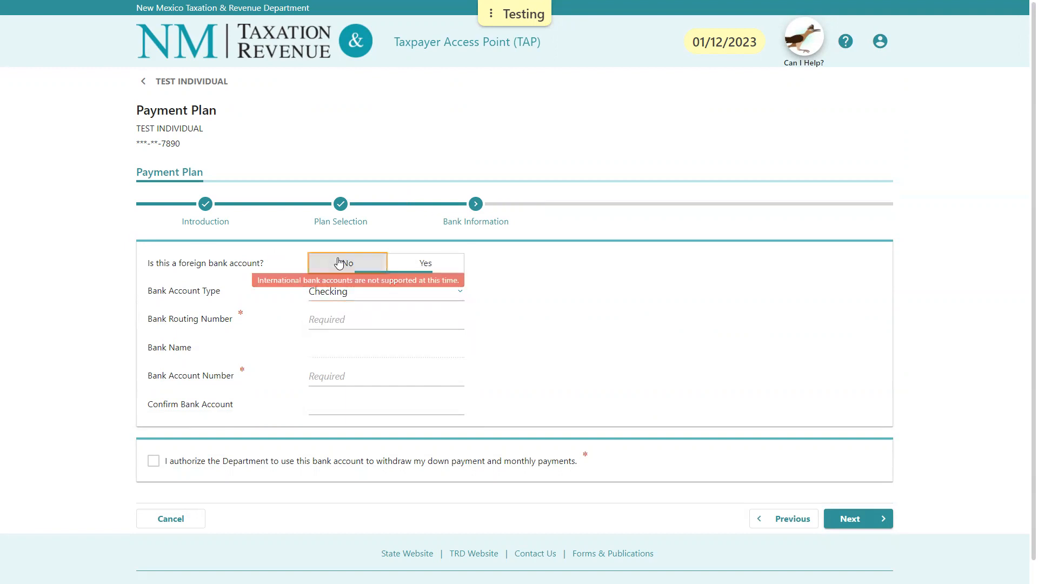
{"action": "left_click", "coordinate": [323, 318]}
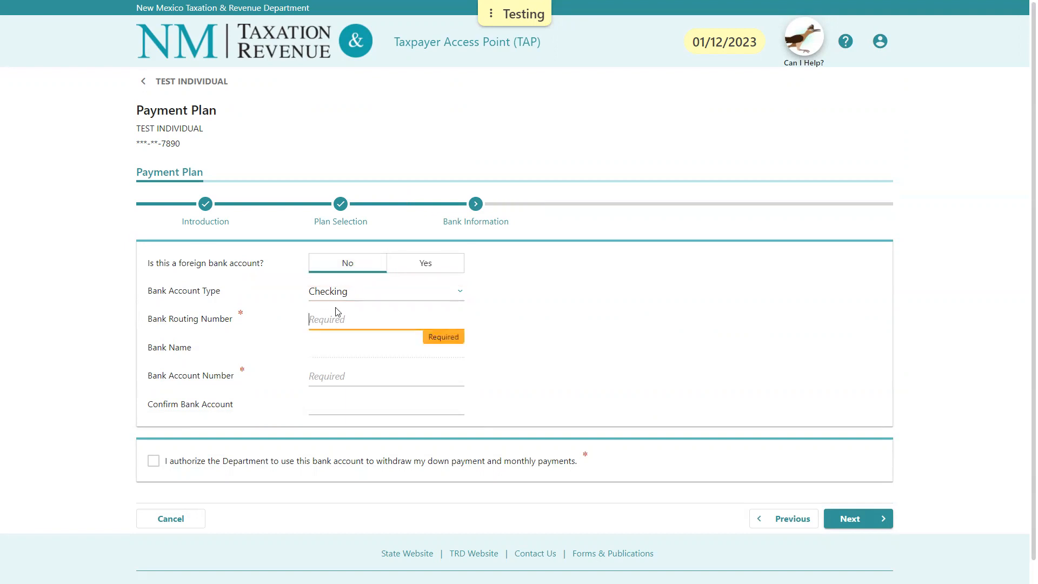
{"action": "type", "text": "111111111"}
{"action": "key", "text": "Tab"}
{"action": "type", "text": "22"}
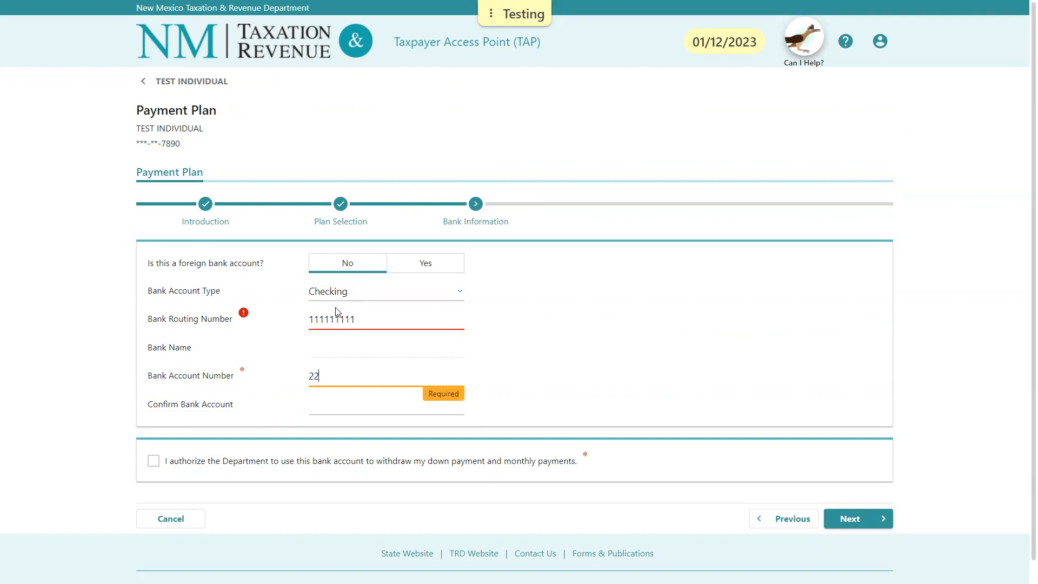
{"action": "type", "text": "22222222222222"}
{"action": "key", "text": "Tab"}
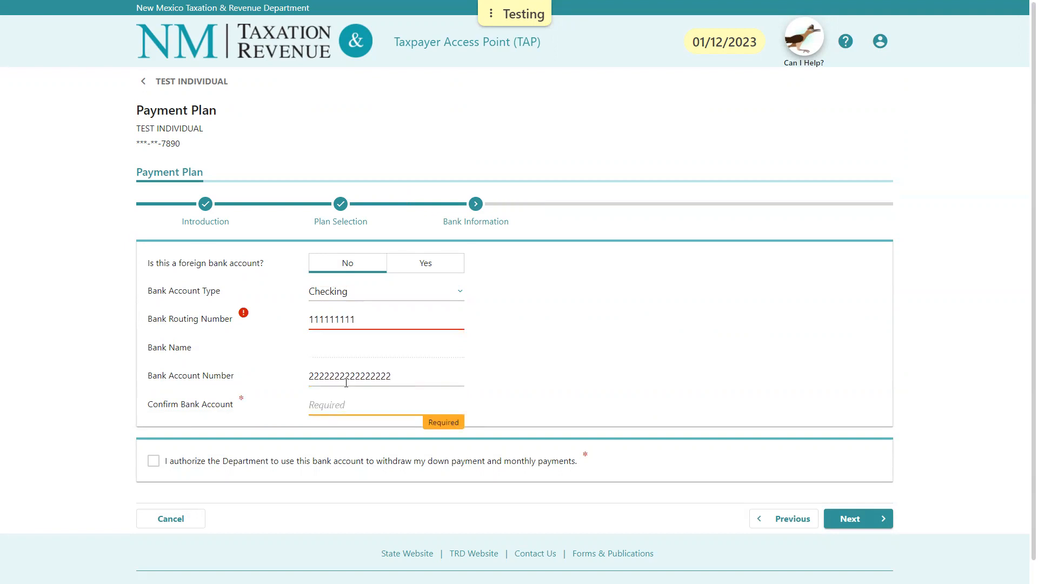
{"action": "type", "text": "2222222222222222"}
{"action": "left_click", "coordinate": [143, 465]}
Replace the invalid bank routing number with a valid one.
{"action": "double_click", "coordinate": [382, 321]}
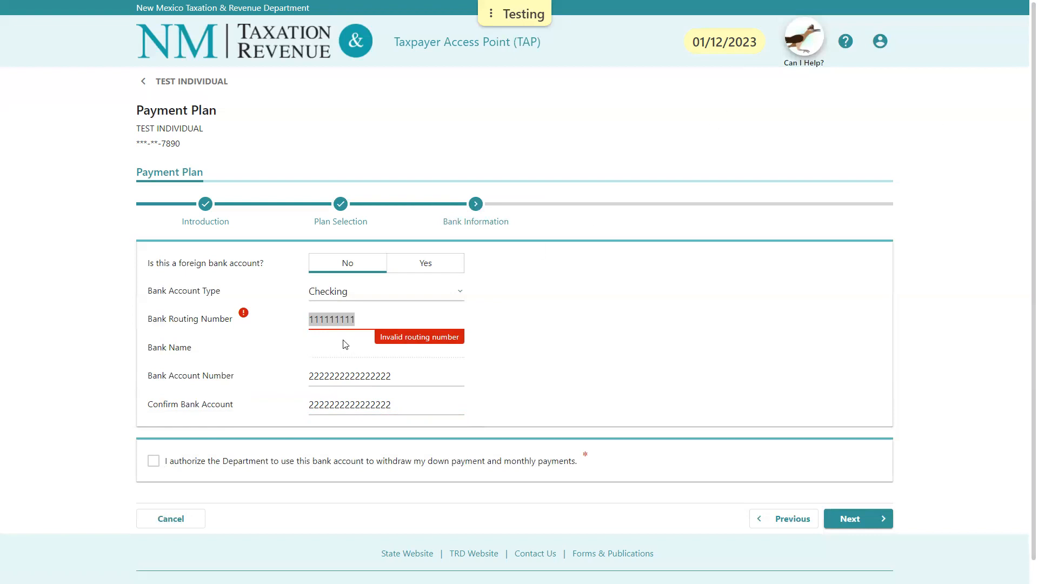
{"action": "double_click", "coordinate": [344, 320]}
{"action": "type", "text": "307070047"}
{"action": "double_click", "coordinate": [419, 384]}
{"action": "scroll", "coordinate": [462, 349], "scroll_direction": "down", "scroll_amount": 1}
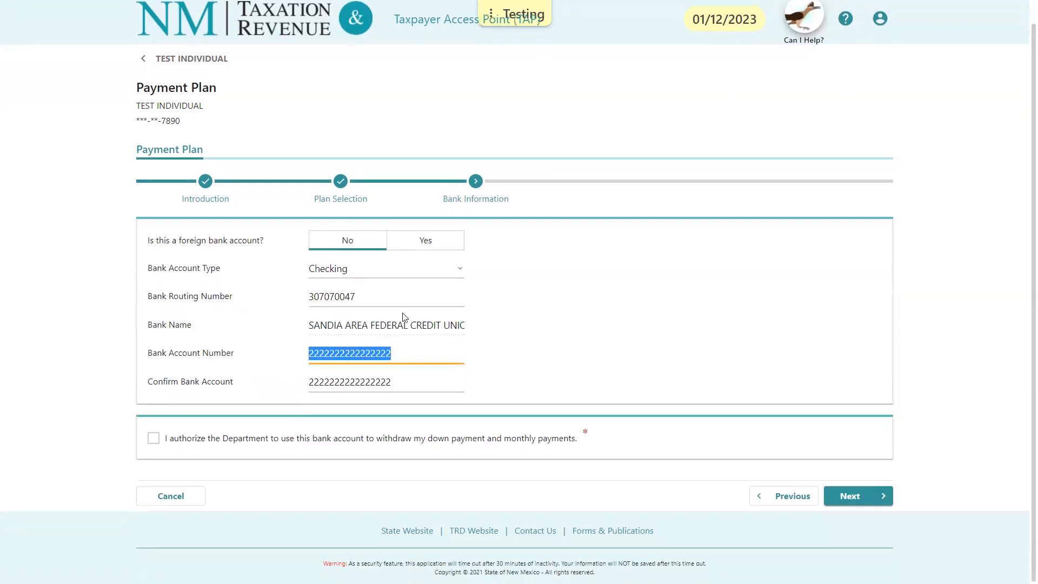
Authorize the Department to withdraw the down payment and monthly payments from this bank account, and continue to the summary.
{"action": "left_click", "coordinate": [156, 437]}
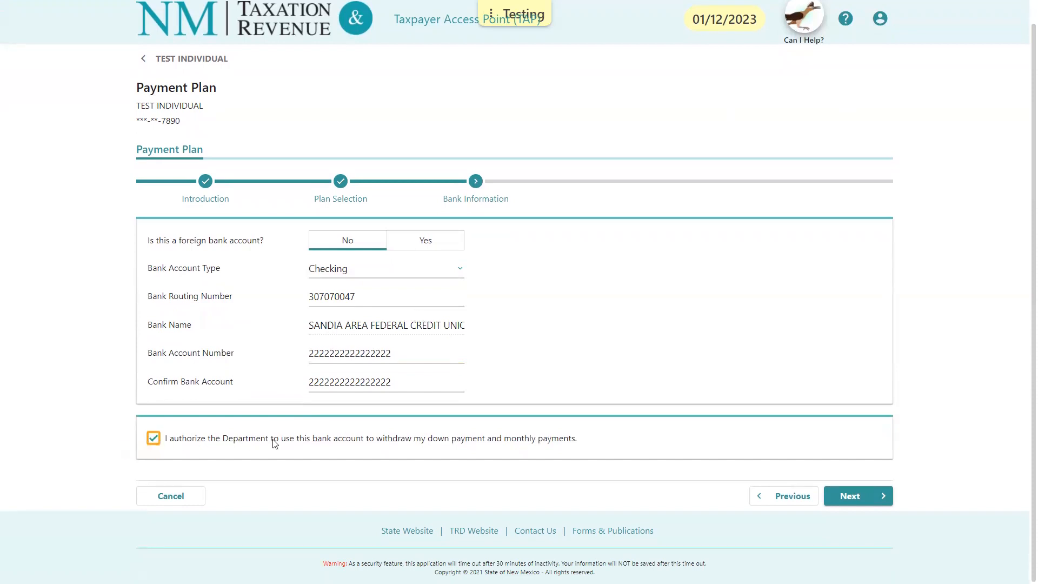
{"action": "left_click", "coordinate": [850, 495]}
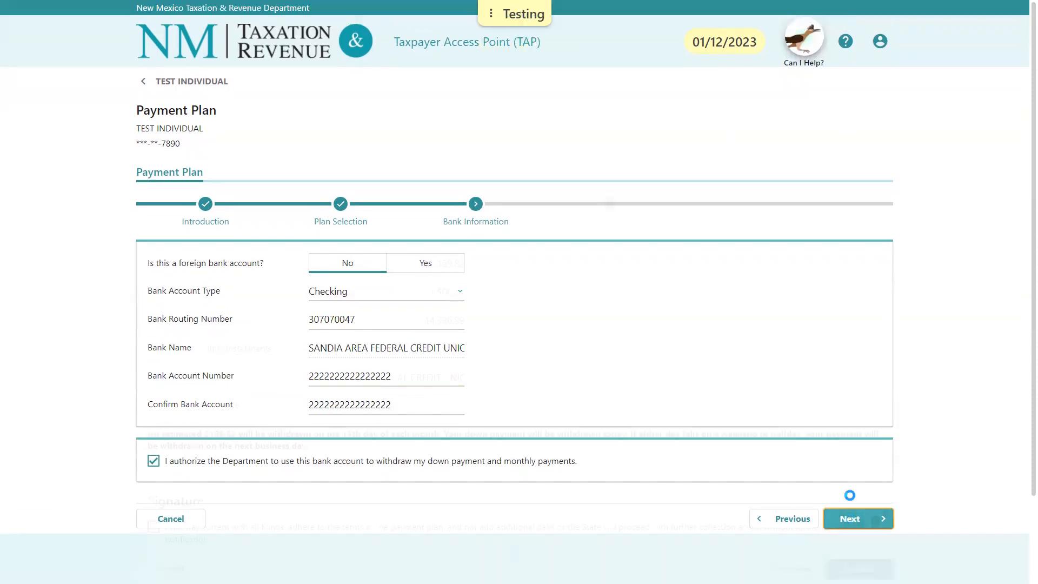
{"action": "scroll", "coordinate": [587, 327], "scroll_direction": "down", "scroll_amount": 1}
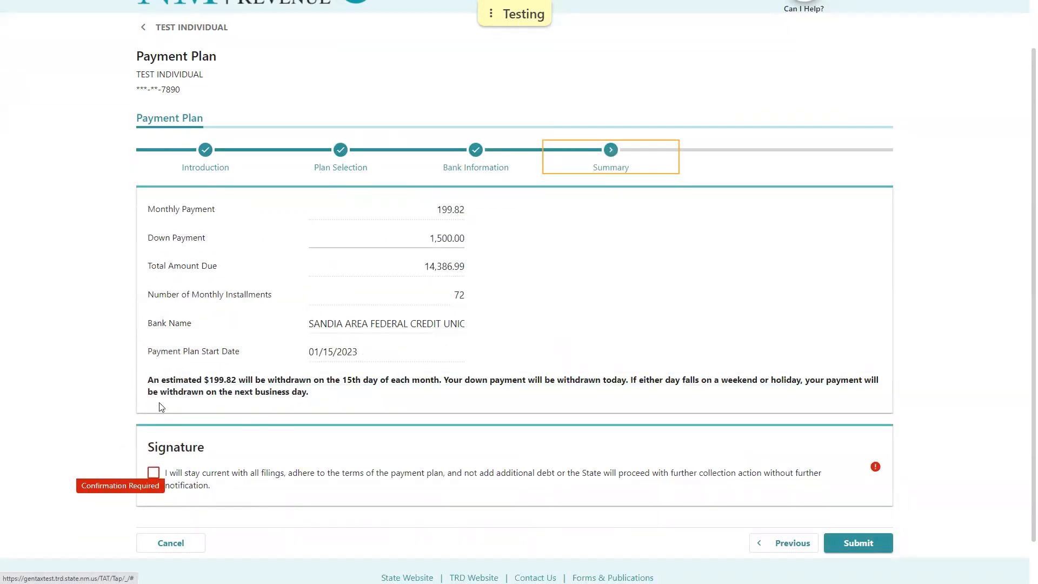
Sign the agreement to stay current with all filings and adhere to the plan's terms, and submit the payment plan.
{"action": "left_click", "coordinate": [153, 474]}
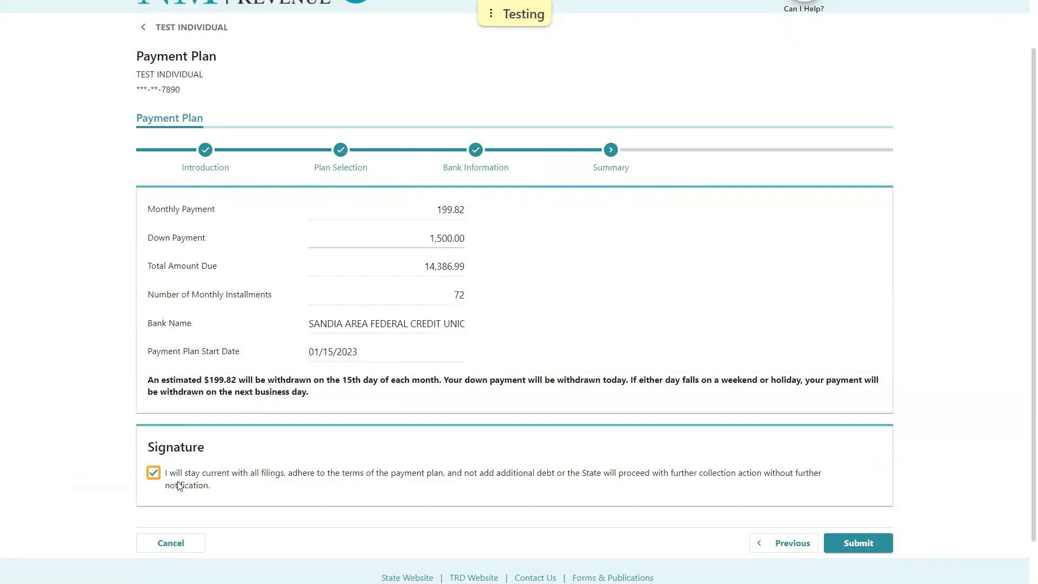
{"action": "scroll", "coordinate": [180, 486], "scroll_direction": "down", "scroll_amount": 1}
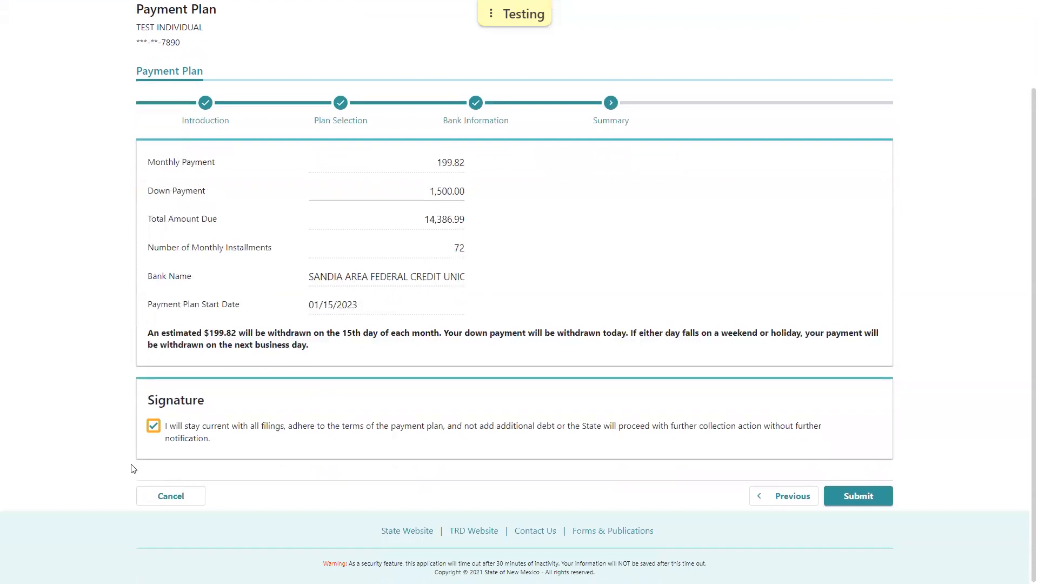
{"action": "left_click", "coordinate": [854, 497]}
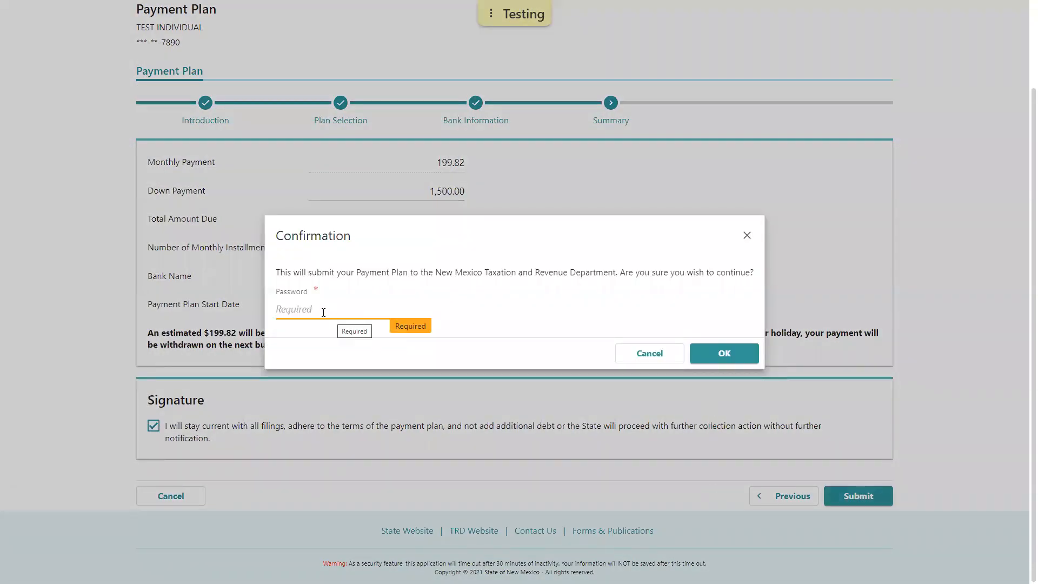
Enter the account password to confirm the payment plan submission.
{"action": "type", "text": "*****"}
{"action": "key", "text": "Return"}
{"action": "left_click", "coordinate": [535, 323]}
{"action": "type", "text": "****"}
{"action": "key", "text": "Return"}
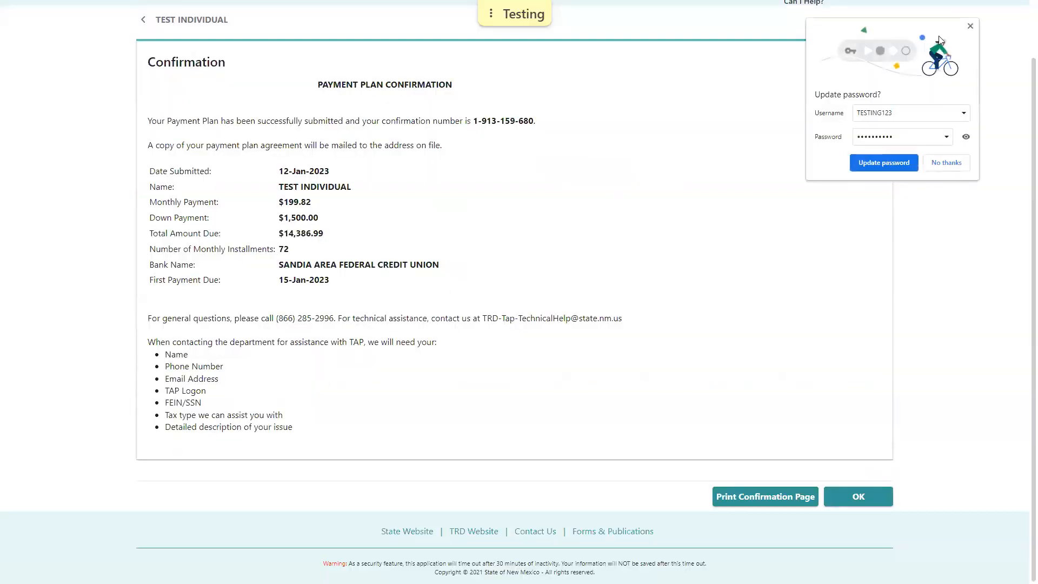
Dismiss the browser's offer to update the saved password, and close the payment plan confirmation page.
{"action": "left_click", "coordinate": [970, 26]}
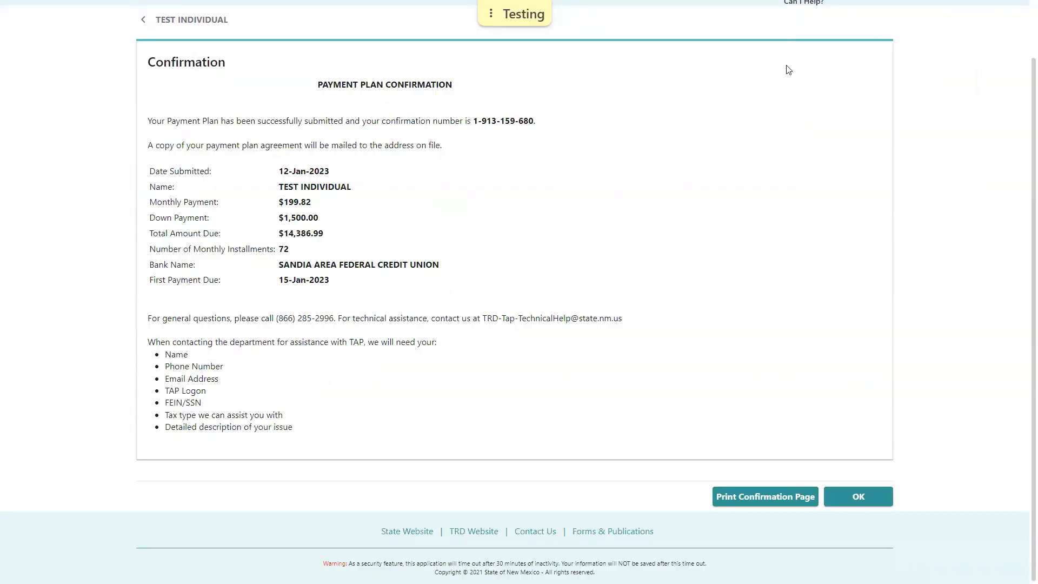
{"action": "scroll", "coordinate": [47, 420], "scroll_direction": "up", "scroll_amount": 1}
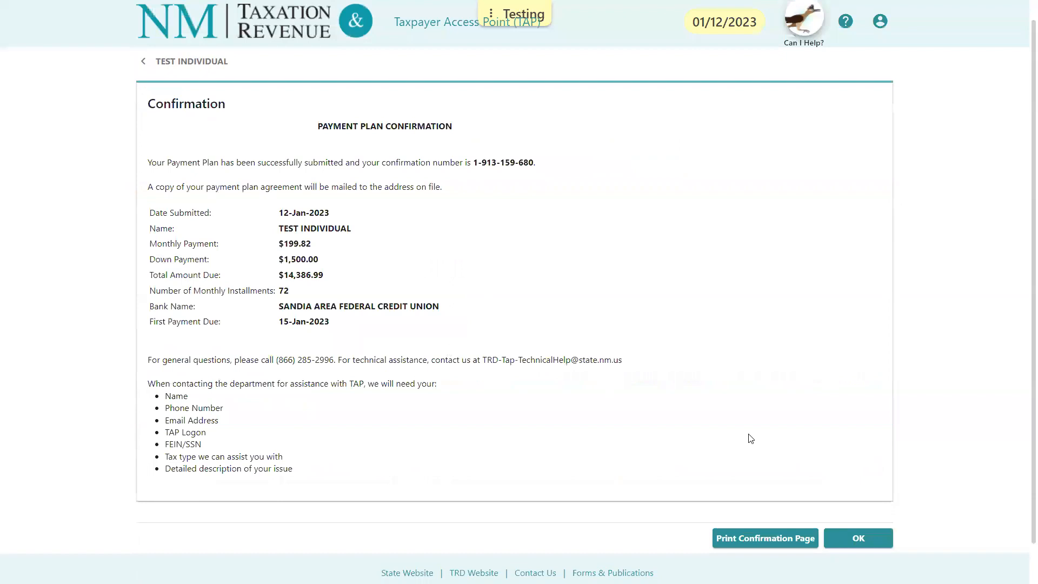
{"action": "scroll", "coordinate": [606, 383], "scroll_direction": "down", "scroll_amount": 1}
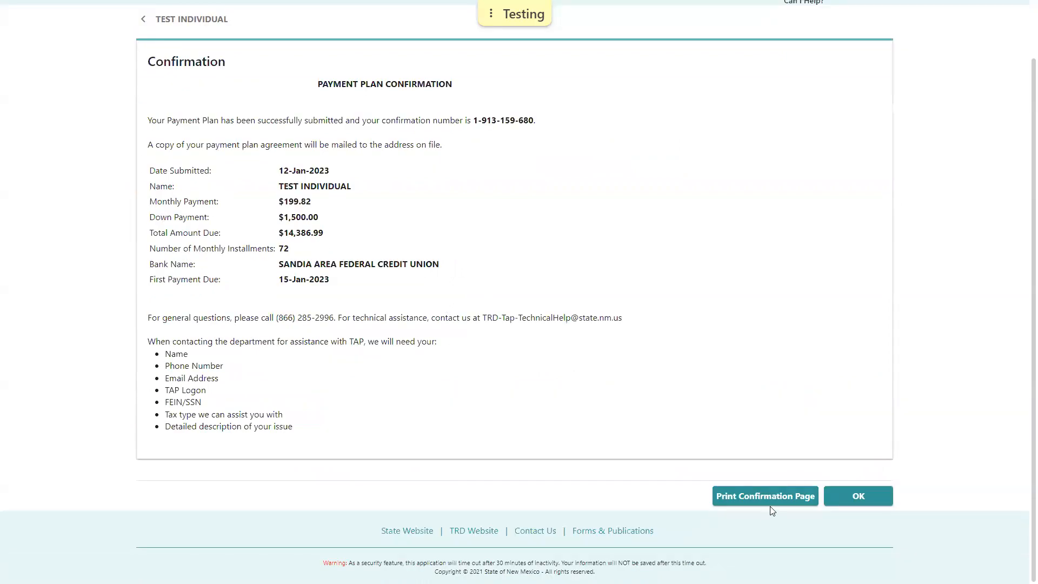
{"action": "left_click", "coordinate": [877, 502]}
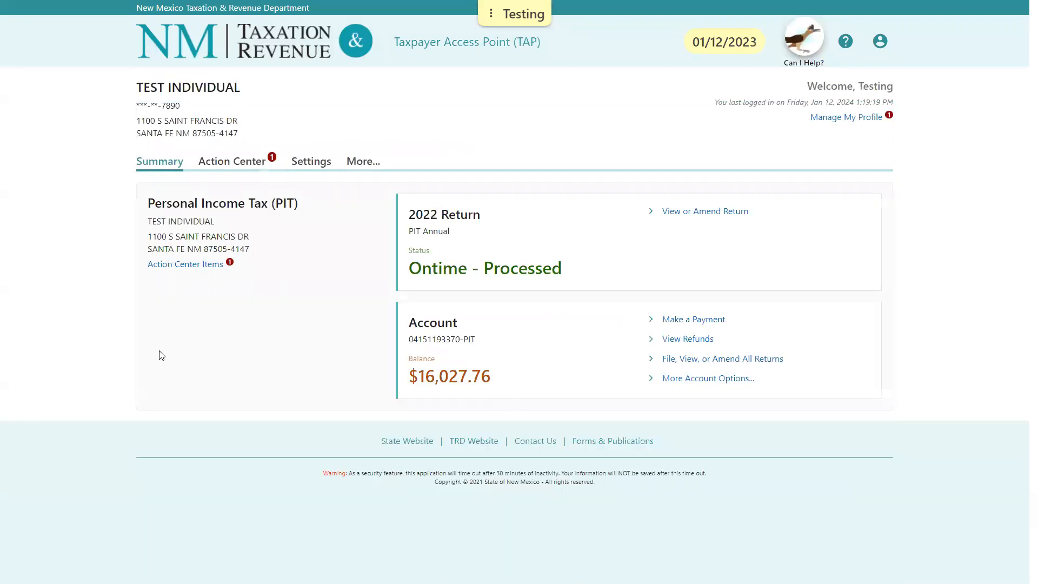